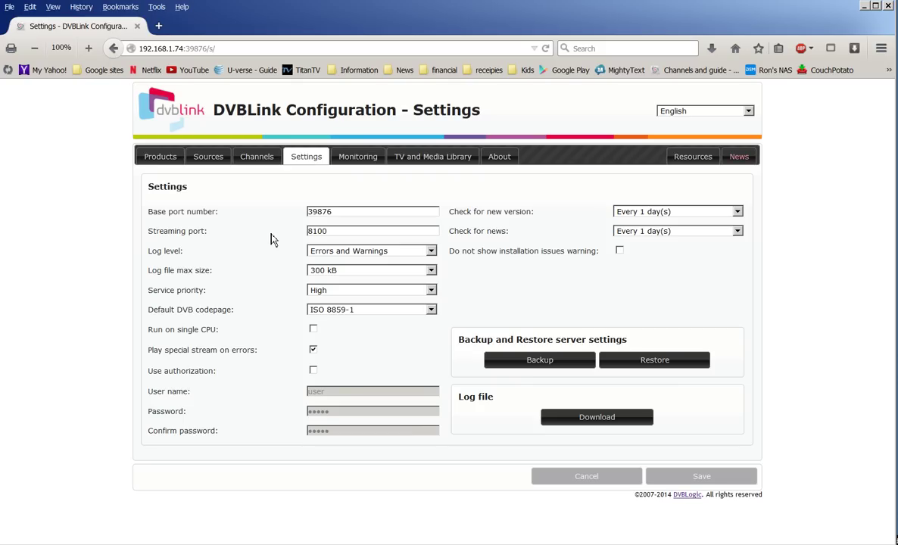
Review the installed products and the configured TV and EPG sources, including the configuration options of TVSource-1
click(161, 157)
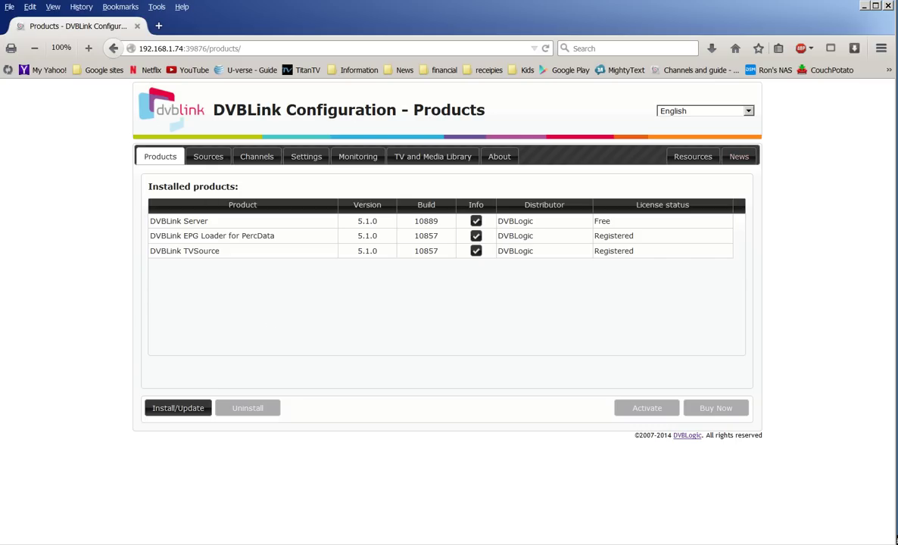
click(218, 160)
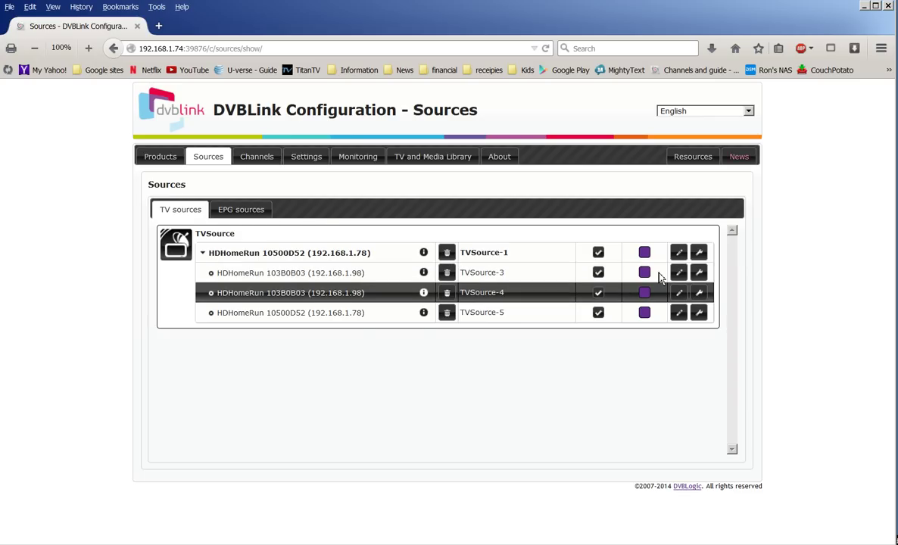
click(699, 257)
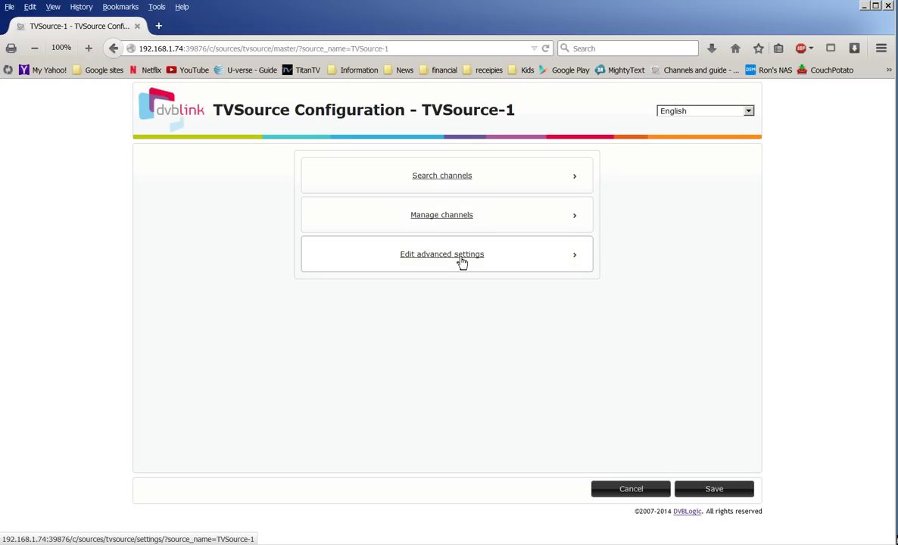
click(632, 491)
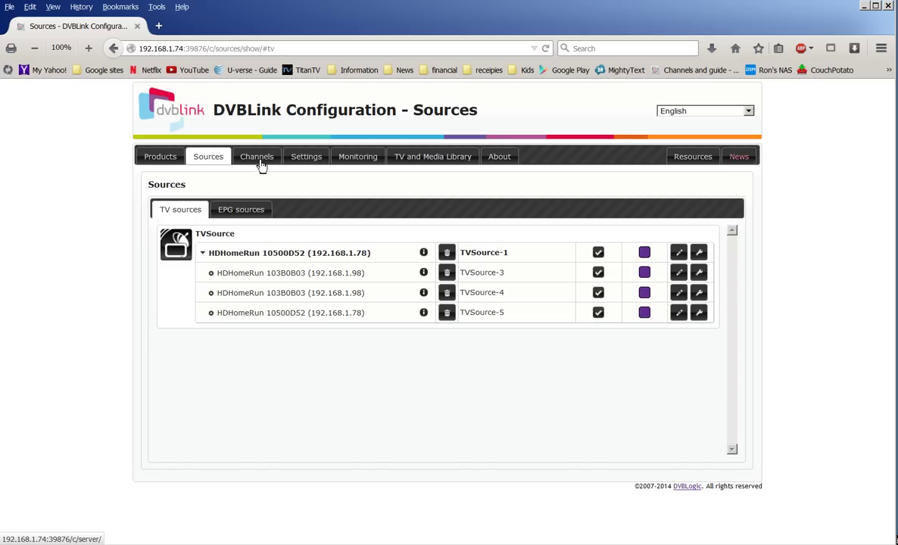
click(232, 212)
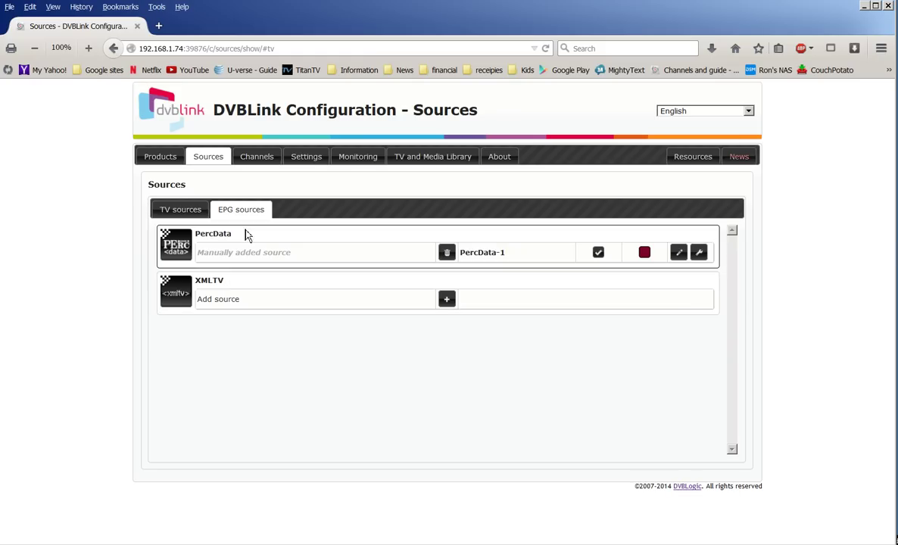
Browse the available TVSource-1 channels down to the ATSC TV groupings, and list the channels already selected for TVSource-1
click(258, 167)
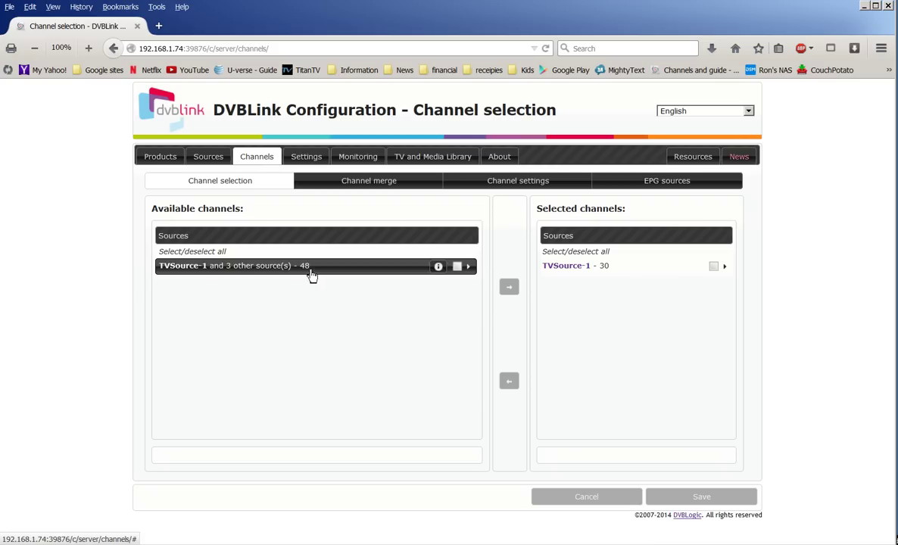
click(470, 267)
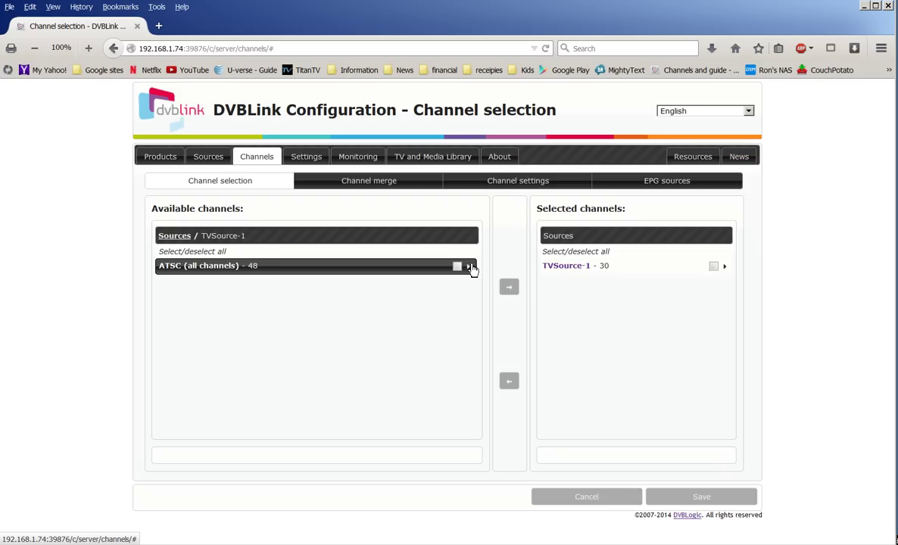
click(470, 268)
click(471, 271)
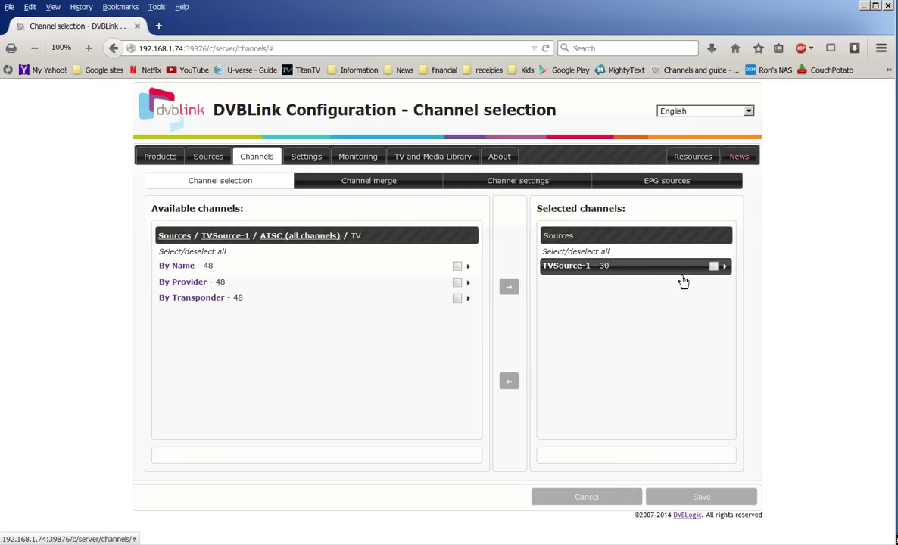
click(727, 269)
drag(728, 290, 712, 276)
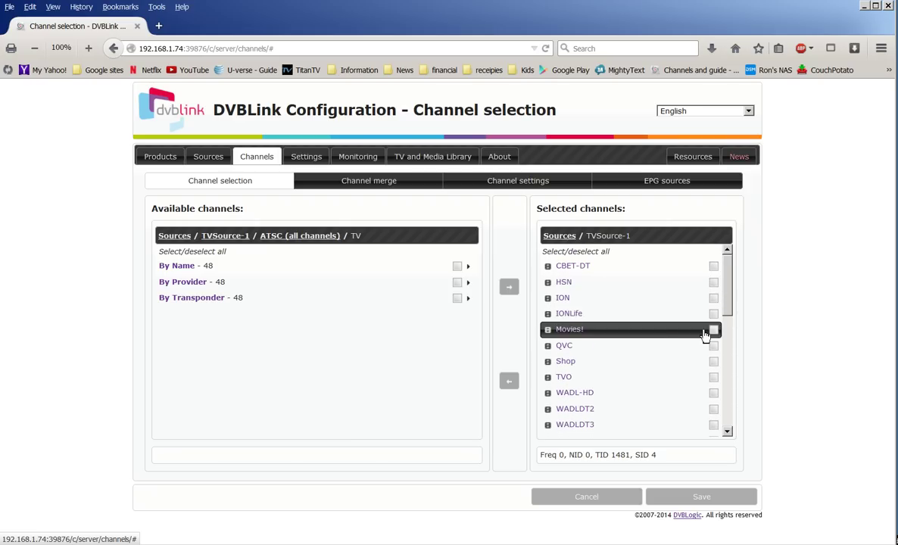
Review the channel merge groups and look through the channel names and numbers in the channel settings
click(391, 190)
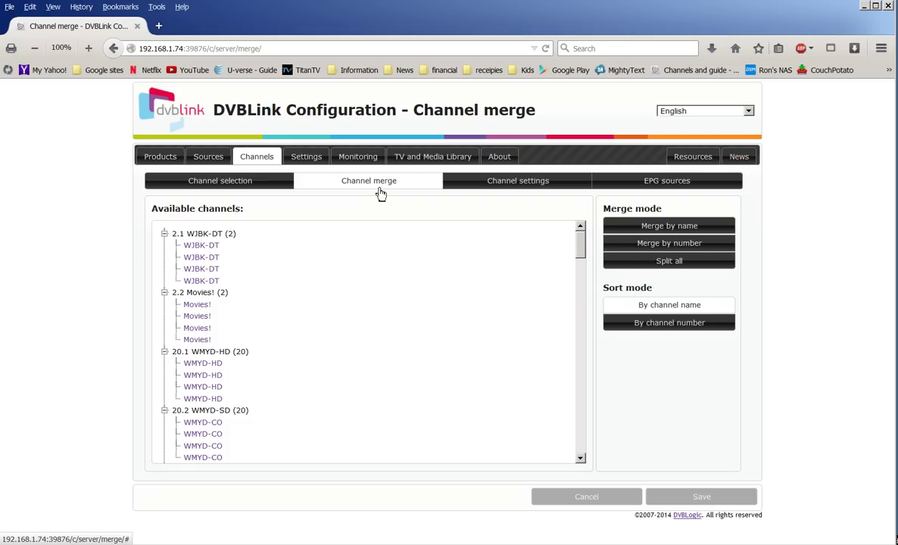
click(512, 182)
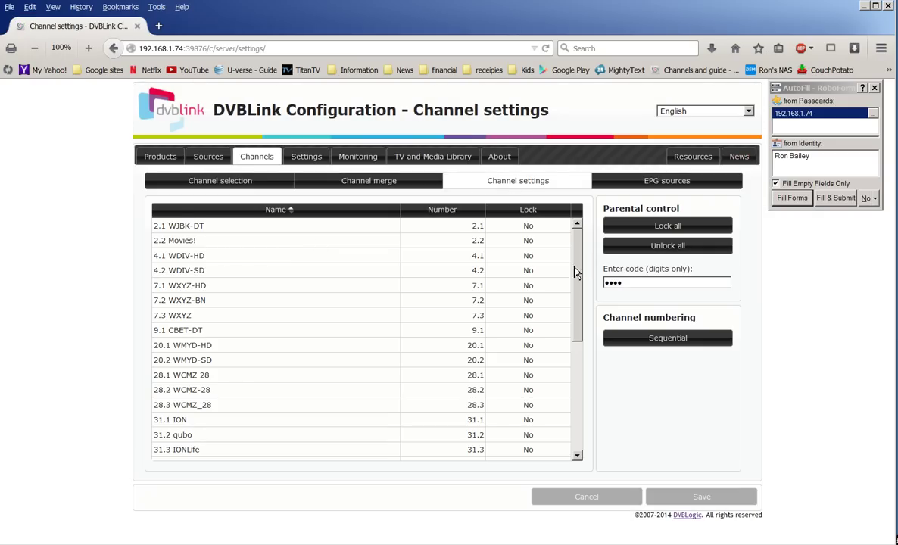
scroll(574, 274, down, 6)
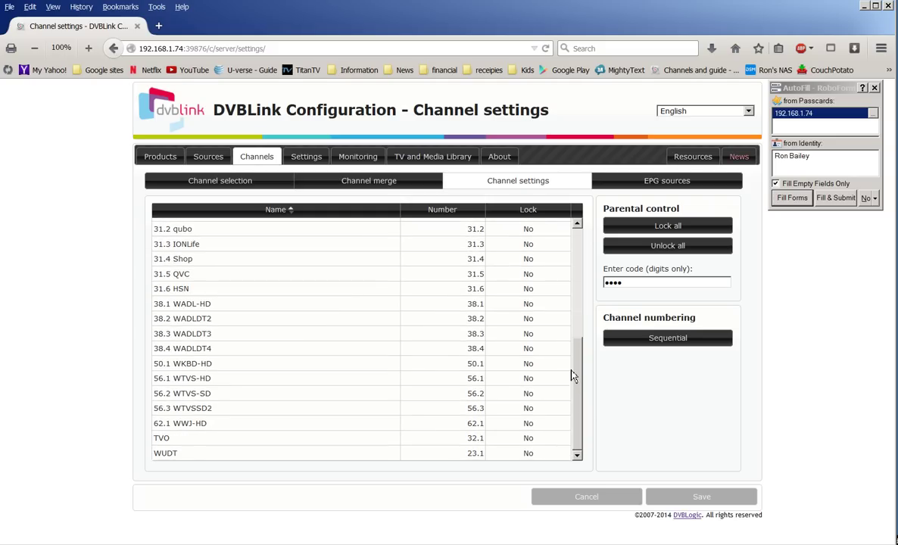
scroll(565, 278, up, 6)
scroll(565, 278, up, 1)
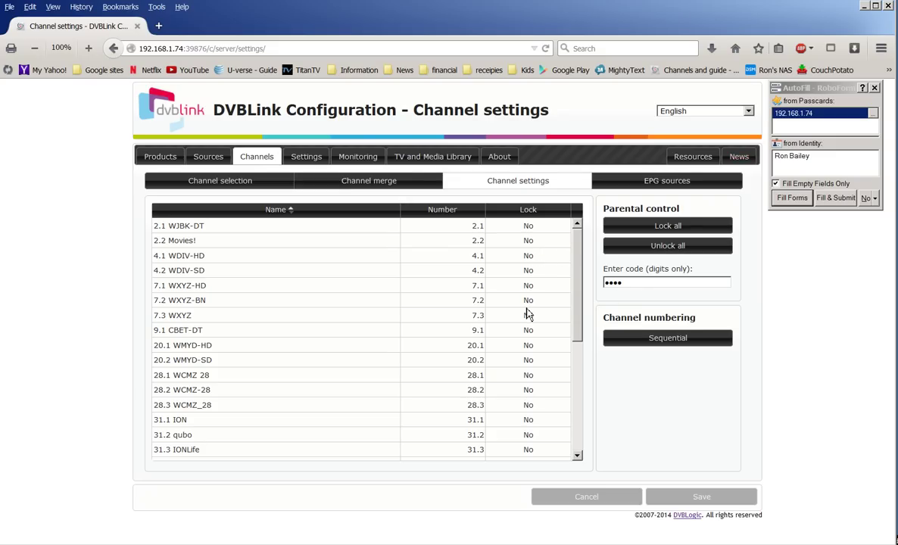
scroll(580, 356, down, 4)
scroll(582, 356, up, 4)
Examine the EPG source choices for channel 2.1 WJBK-DT and compare the guide channel lists of TVSource-1 and PercData-1
click(668, 184)
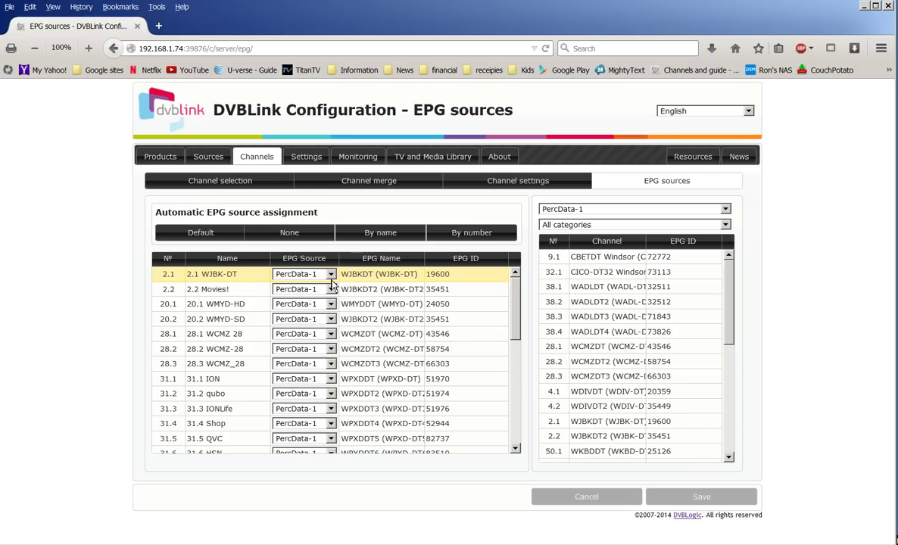
click(331, 276)
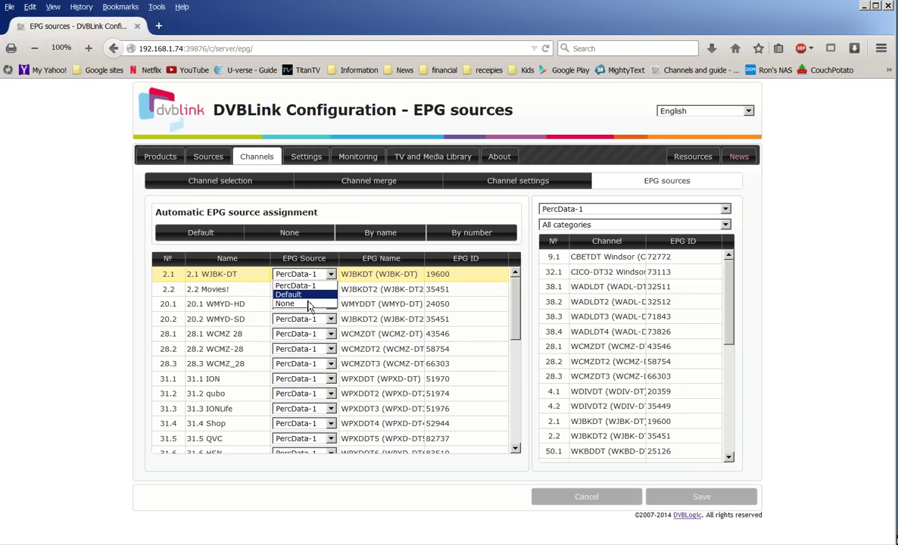
click(337, 279)
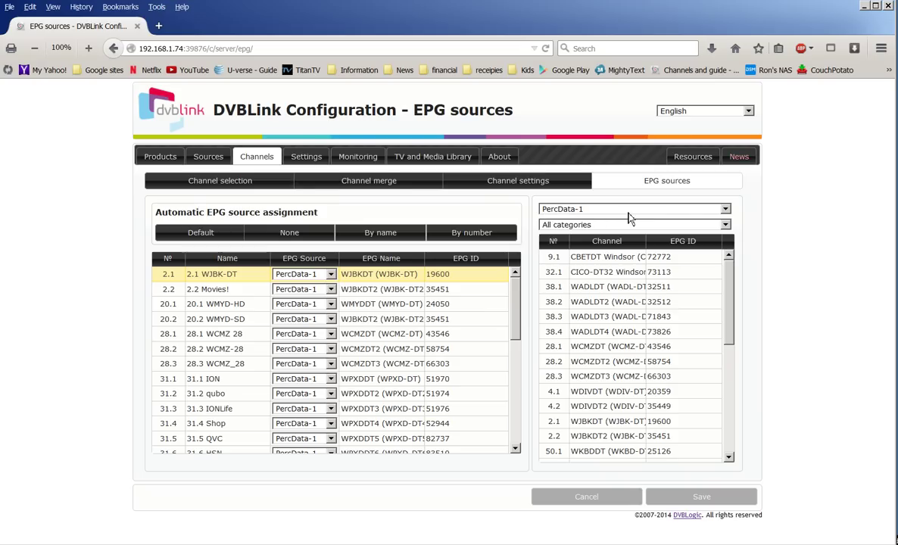
click(727, 213)
click(665, 228)
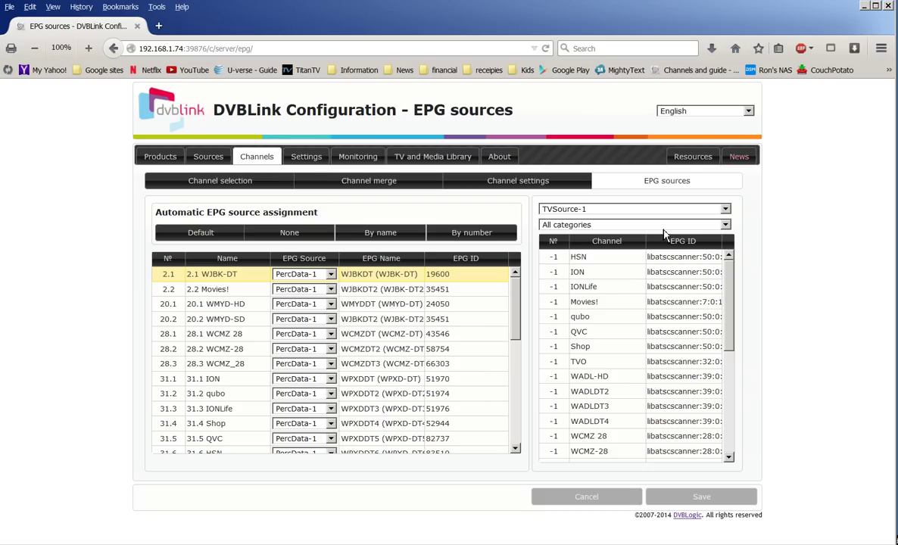
click(725, 212)
click(672, 217)
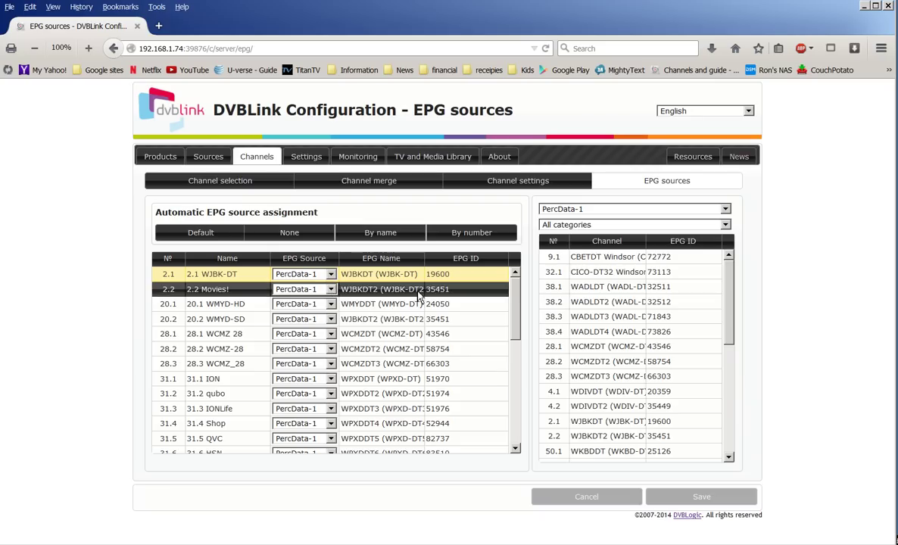
Set the EPG source of channel 28.1 WCMZ 28 to Default
drag(513, 334, 515, 353)
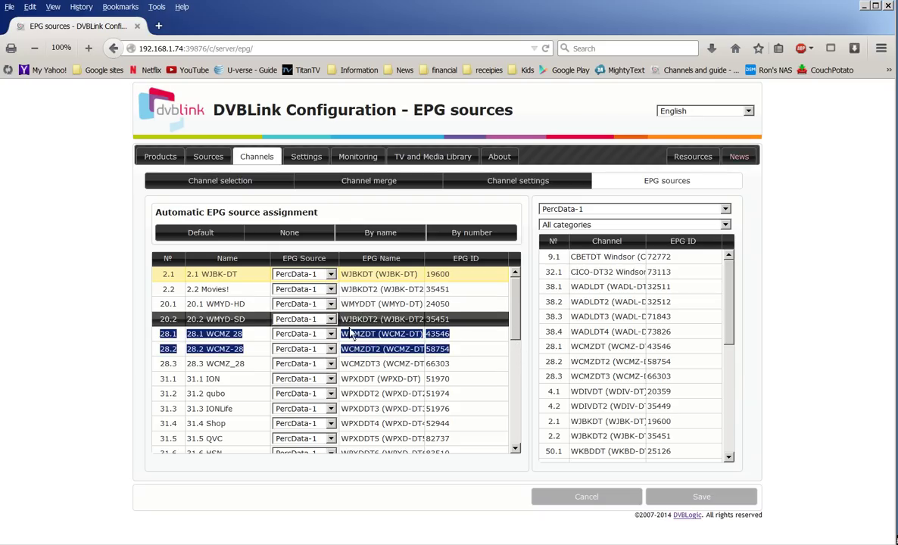
click(331, 335)
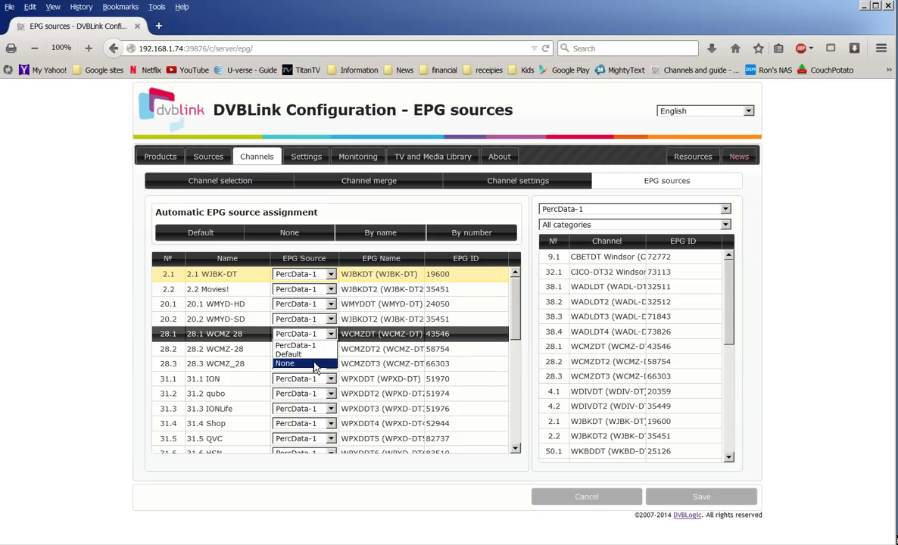
click(303, 355)
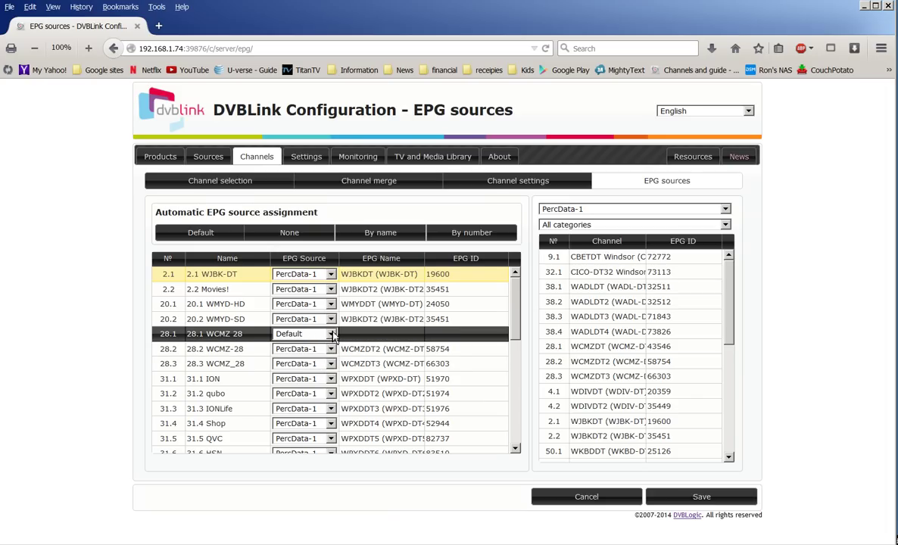
click(331, 335)
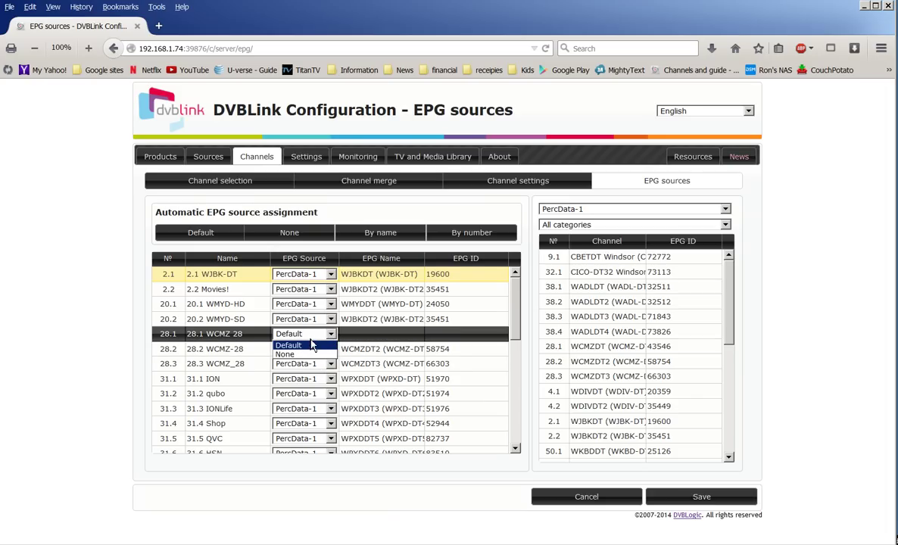
click(331, 343)
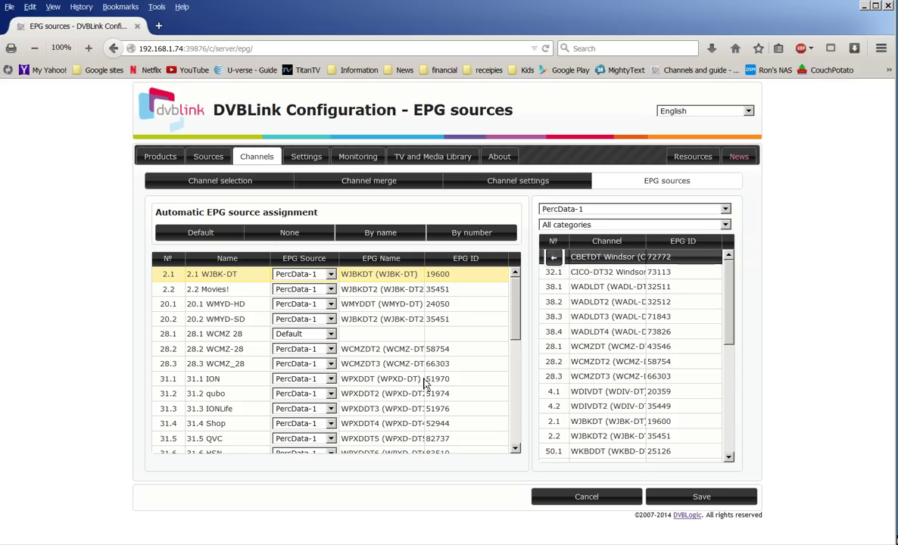
Assign the PercData-1 guide channel WCMZDT with EPG ID 43546 to channel 28.1 WCMZ 28
click(331, 338)
click(333, 344)
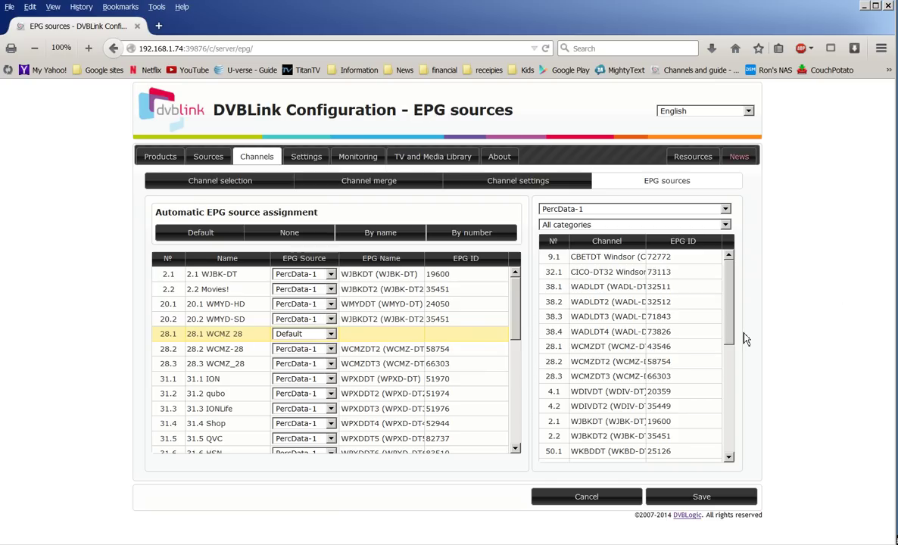
drag(731, 340, 672, 338)
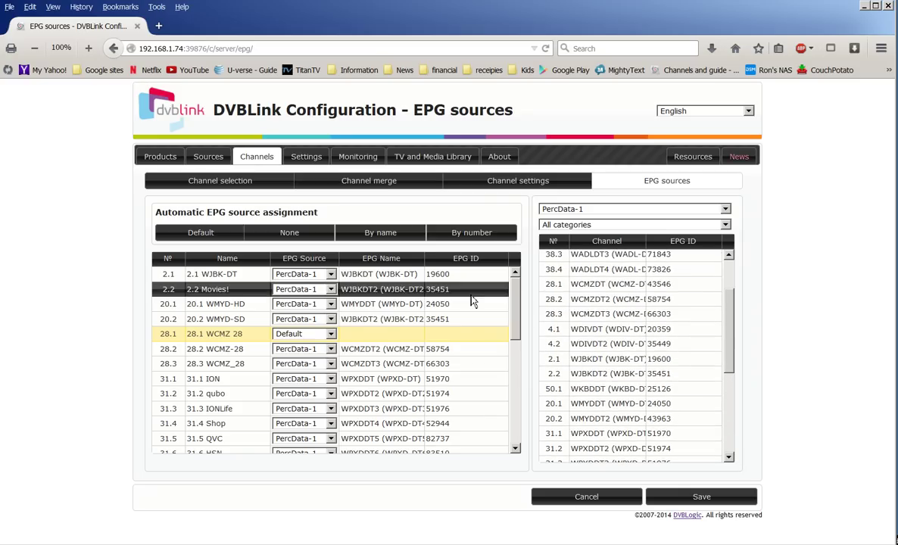
scroll(732, 333, up, 1)
scroll(731, 333, up, 1)
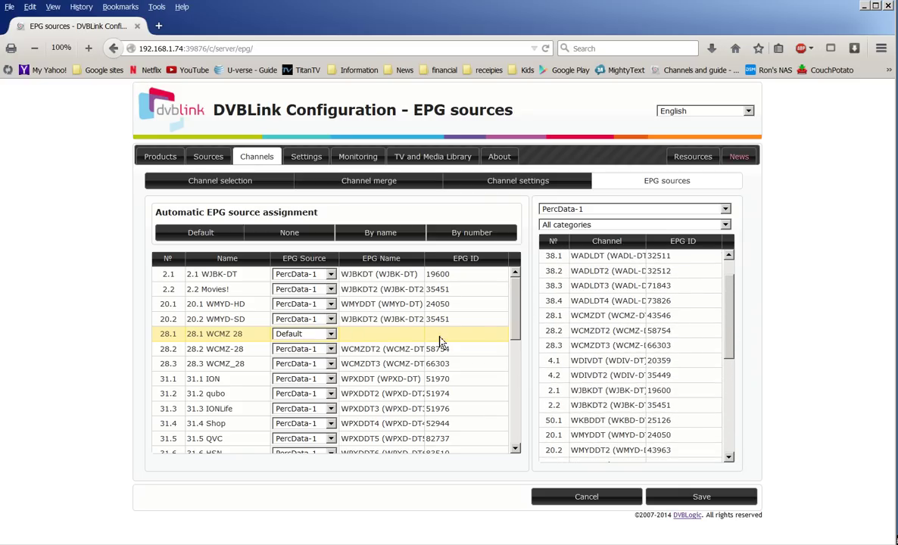
click(553, 317)
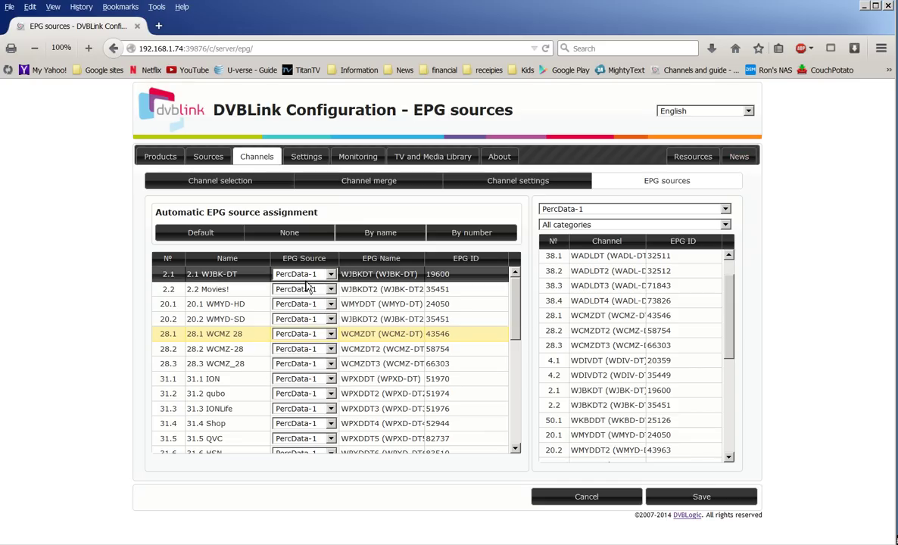
Set the EPG source of channel 2.1 WJBK-DT to Default
click(331, 275)
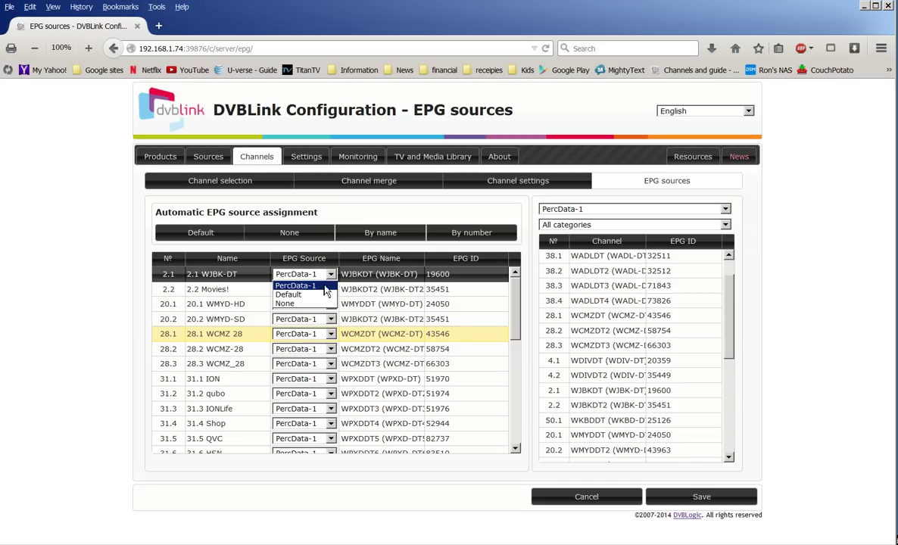
click(310, 296)
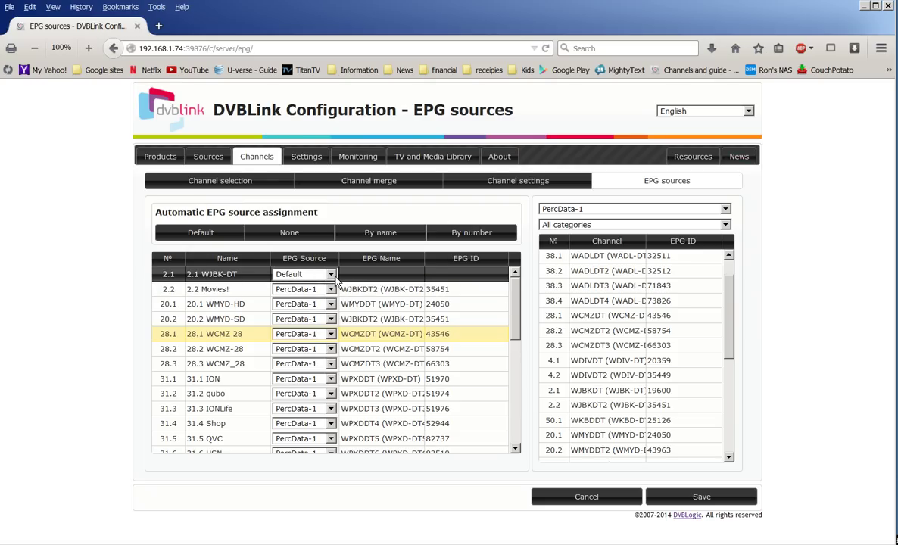
click(331, 275)
click(331, 282)
Assign the PercData-1 guide channel WJBKDT with EPG ID 19600 to channel 2.1 WJBK-DT and save the EPG assignments
mouse_move(575, 280)
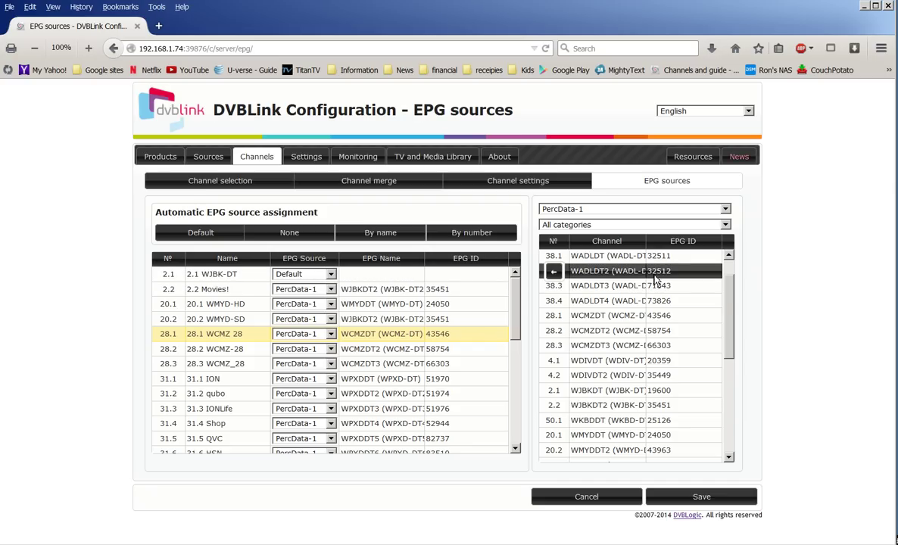
scroll(732, 301, up, 1)
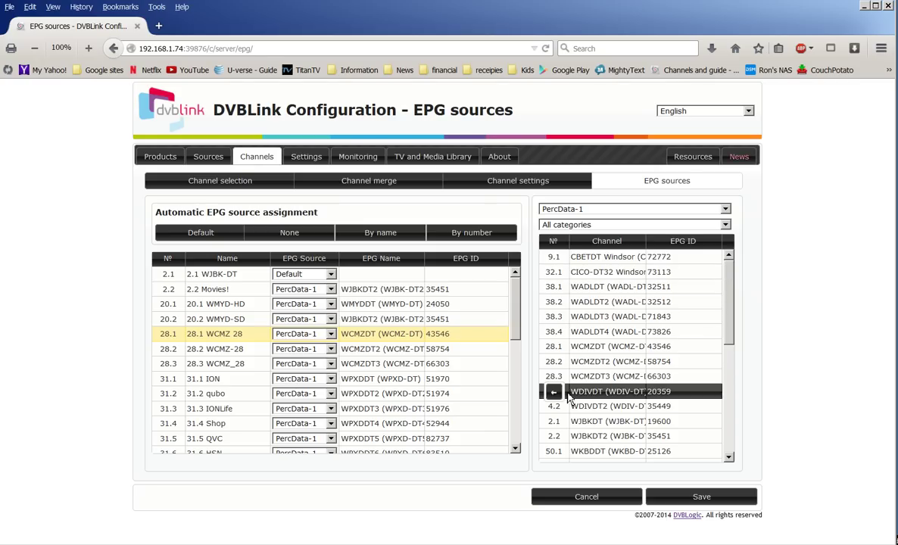
mouse_move(555, 423)
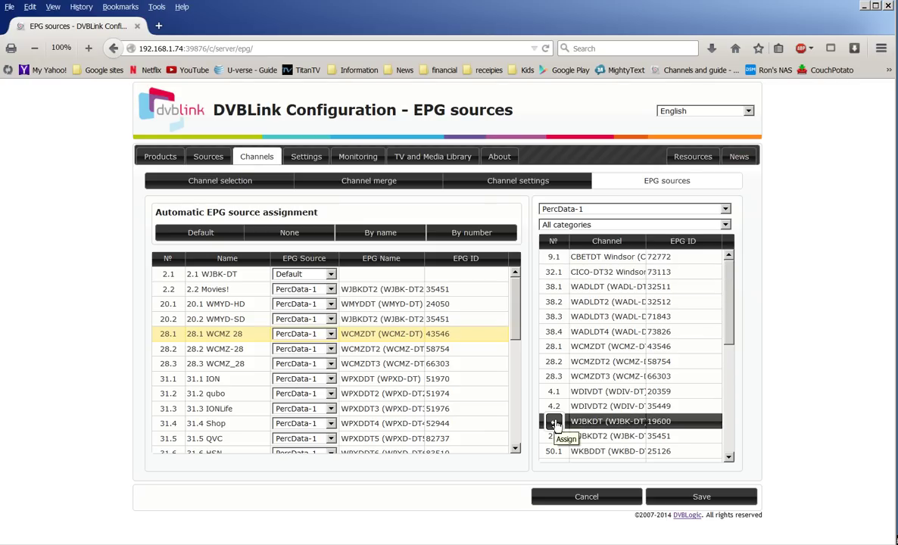
click(363, 276)
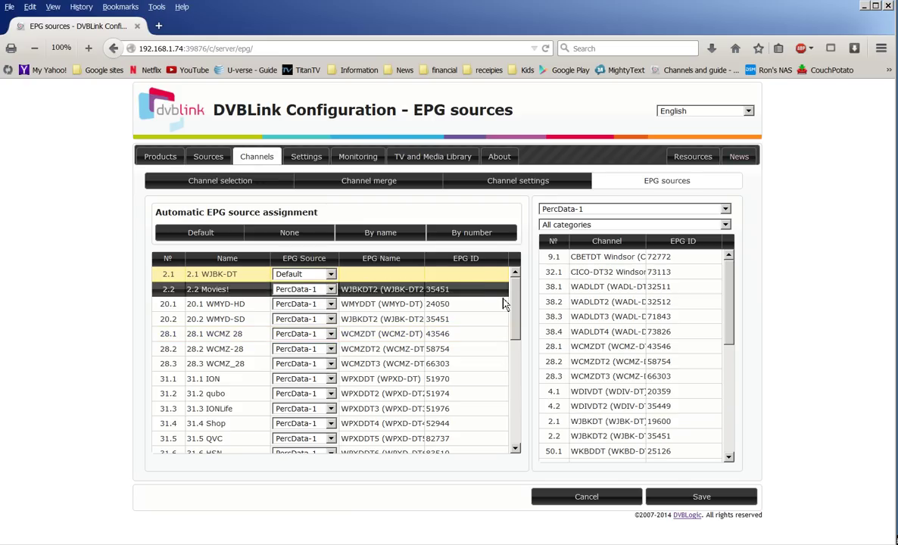
click(554, 421)
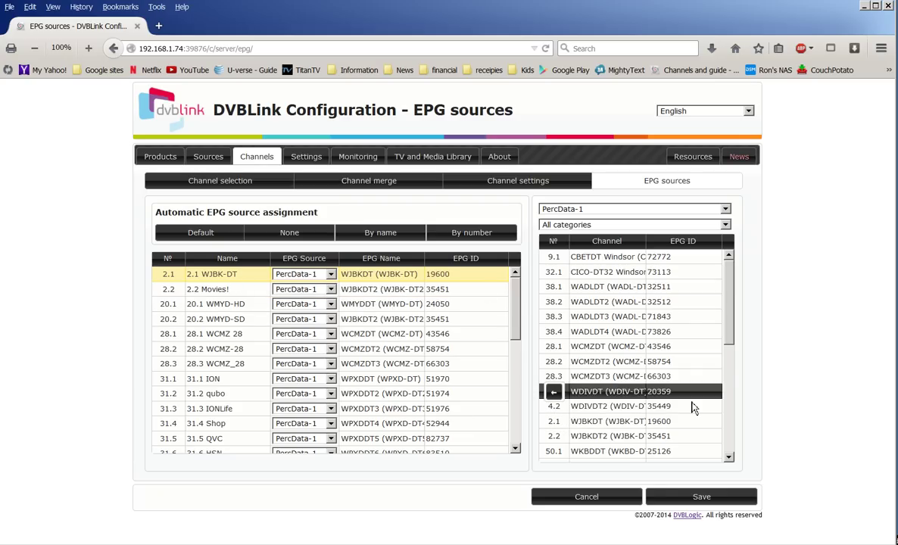
click(701, 497)
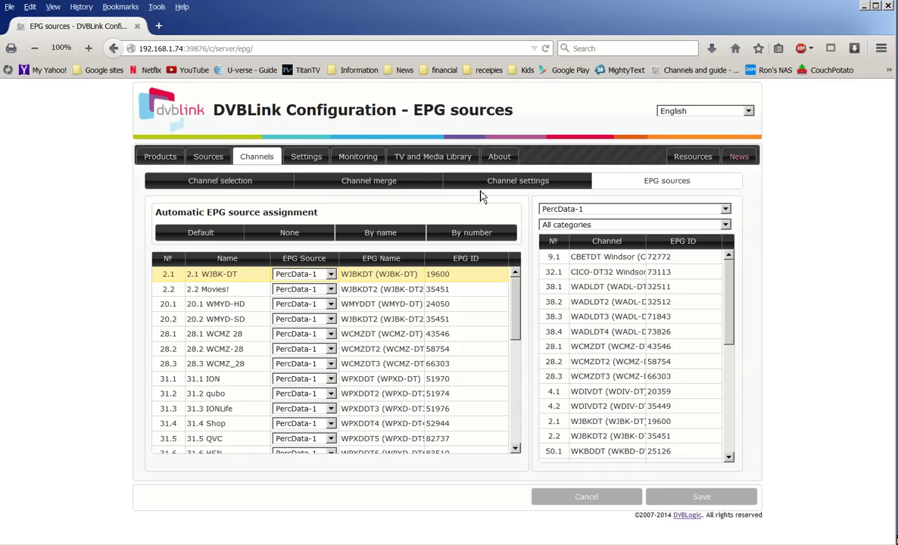
Check the channel settings list again and open the server's general settings
click(506, 184)
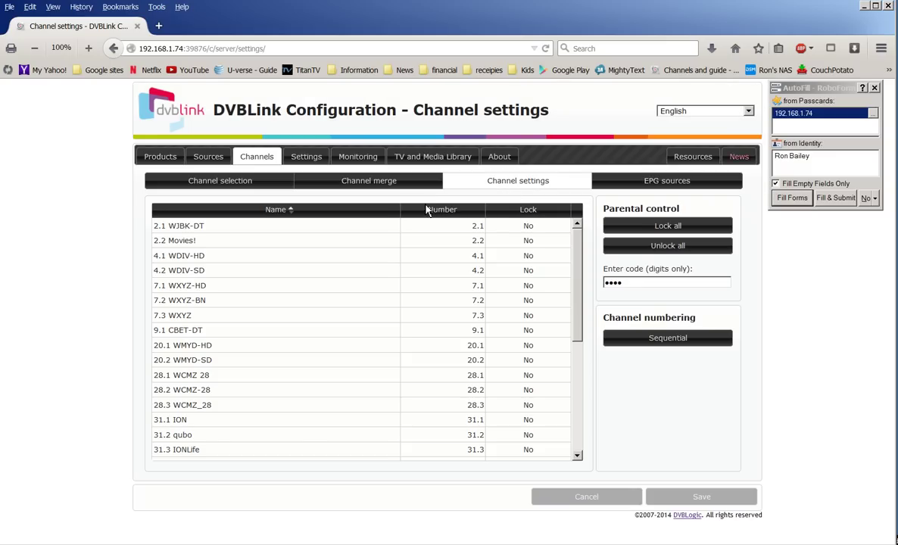
click(316, 167)
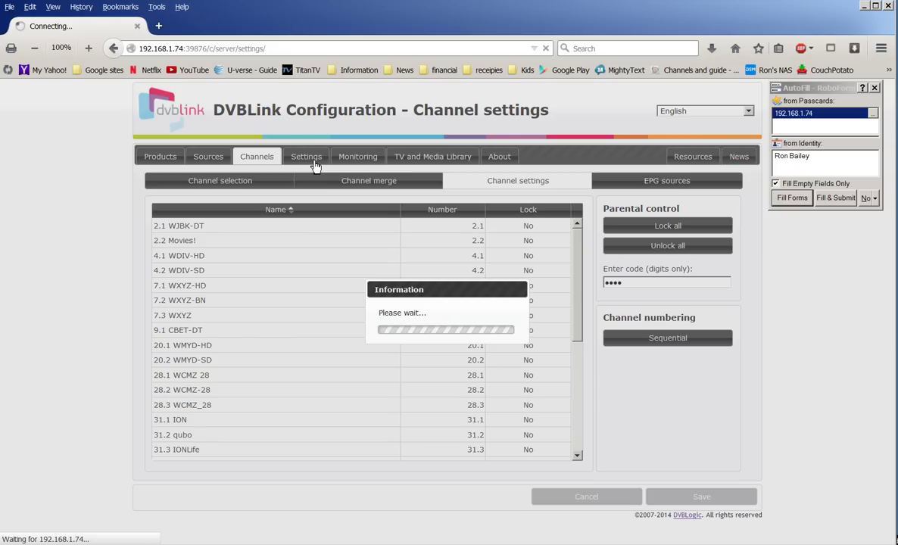